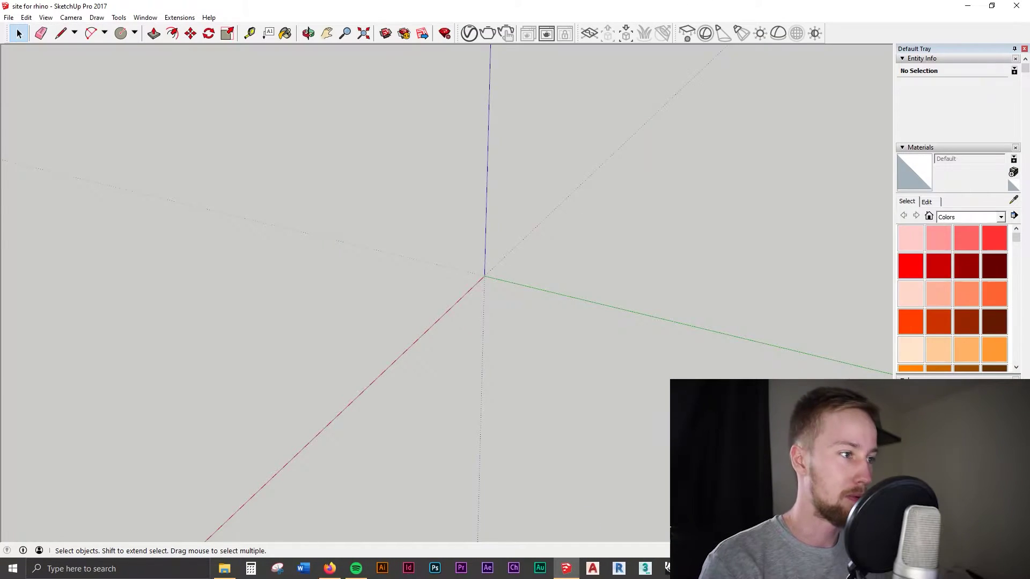
- Geo-locate the model by adding a location, selecting a snowy mountain region in Nepal at zoom level 14 and importing it
mouse_move(461, 322)
middle_mouse_down()
mouse_move(467, 274)
mouse_move(453, 328)
middle_mouse_up()
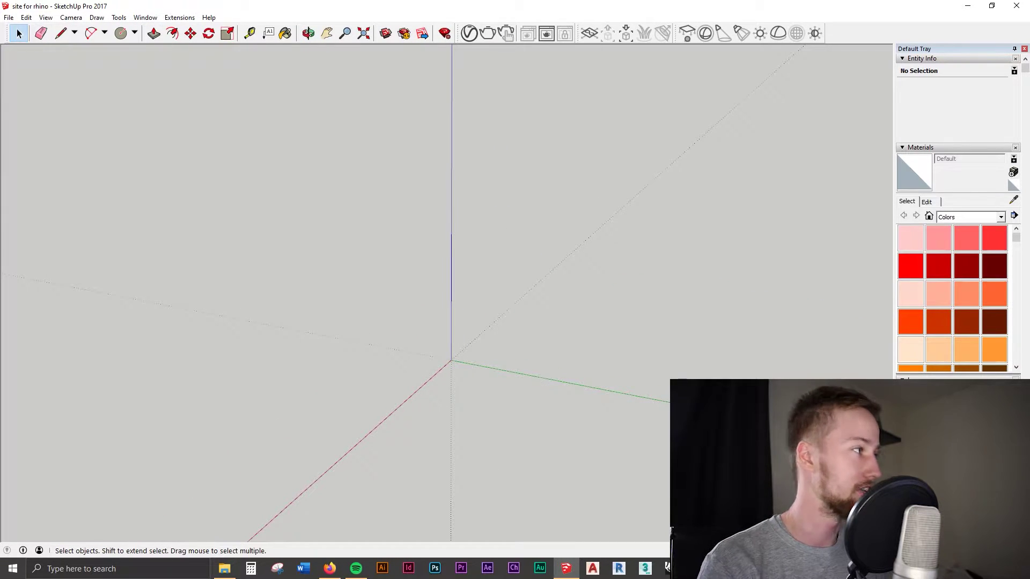
left_click(8, 17)
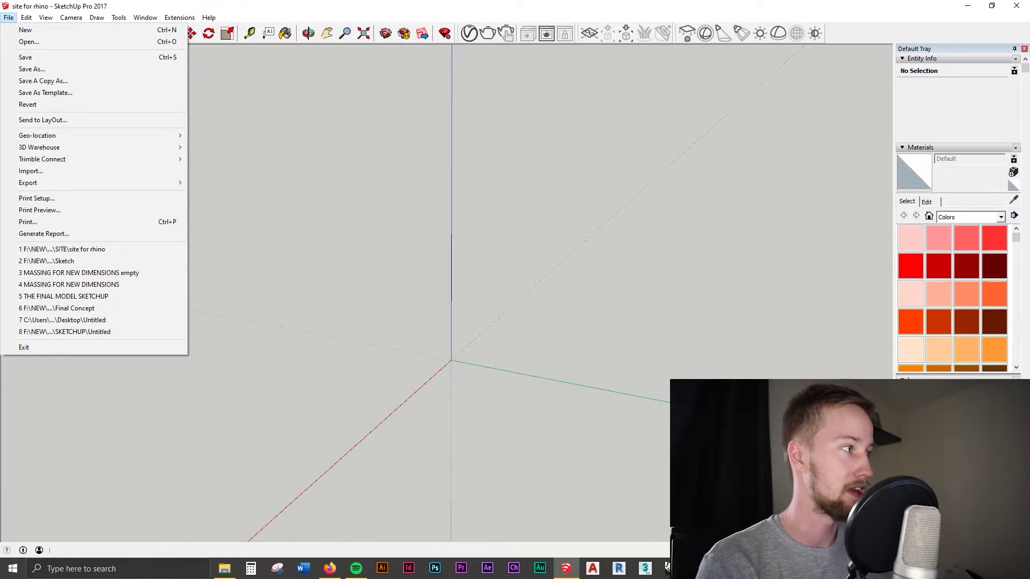
mouse_move(54, 135)
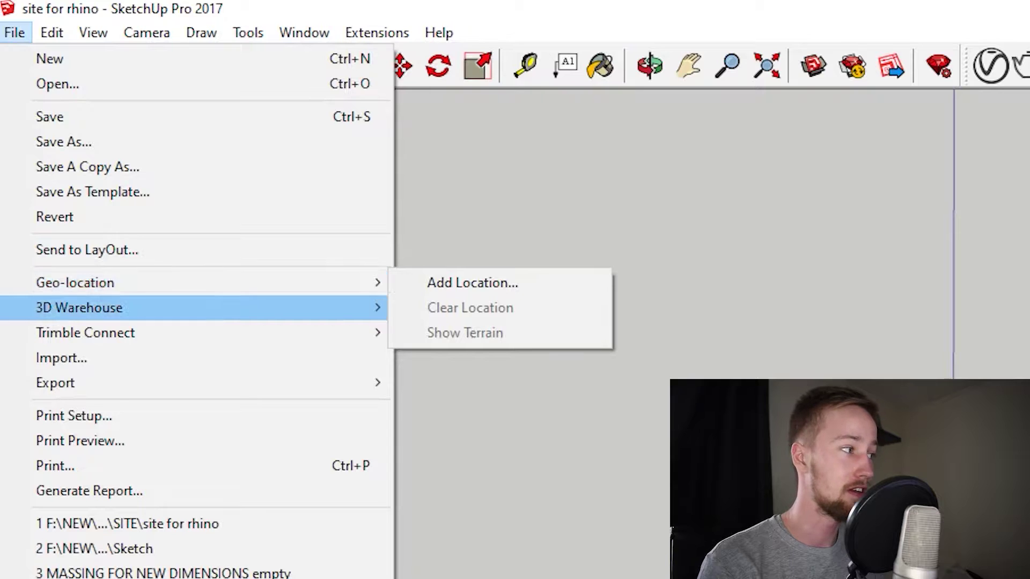
left_click(472, 283)
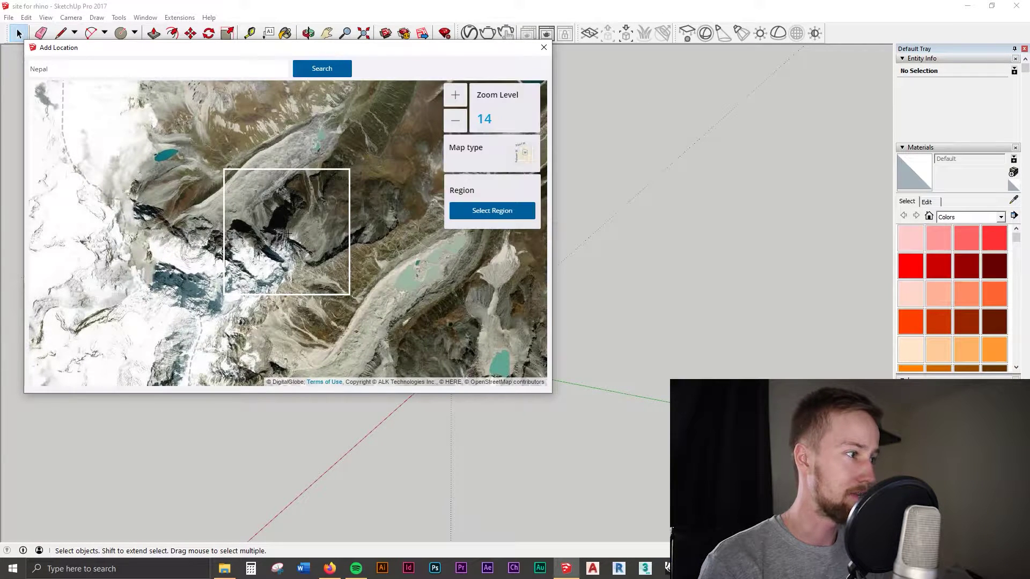
left_click_drag(289, 233, 389, 254)
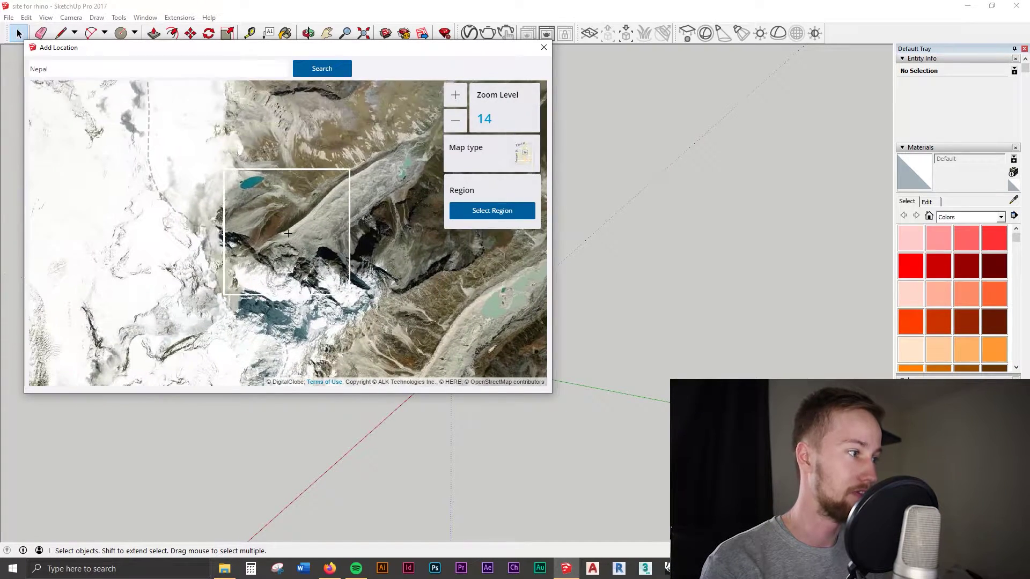
left_click_drag(288, 234, 259, 181)
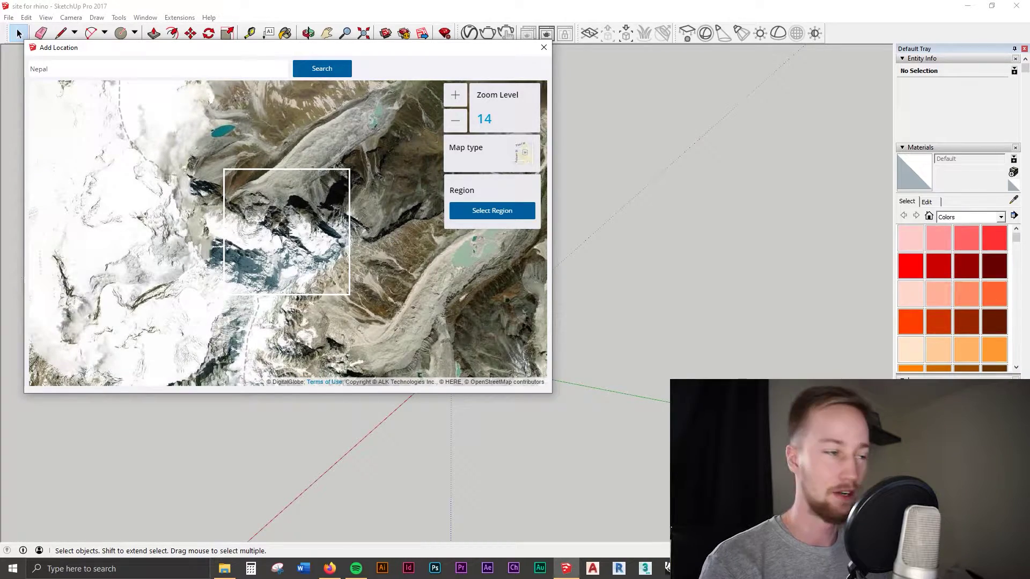
mouse_move(288, 234)
left_mouse_down()
mouse_move(274, 197)
mouse_move(288, 234)
left_mouse_up()
left_click(492, 211)
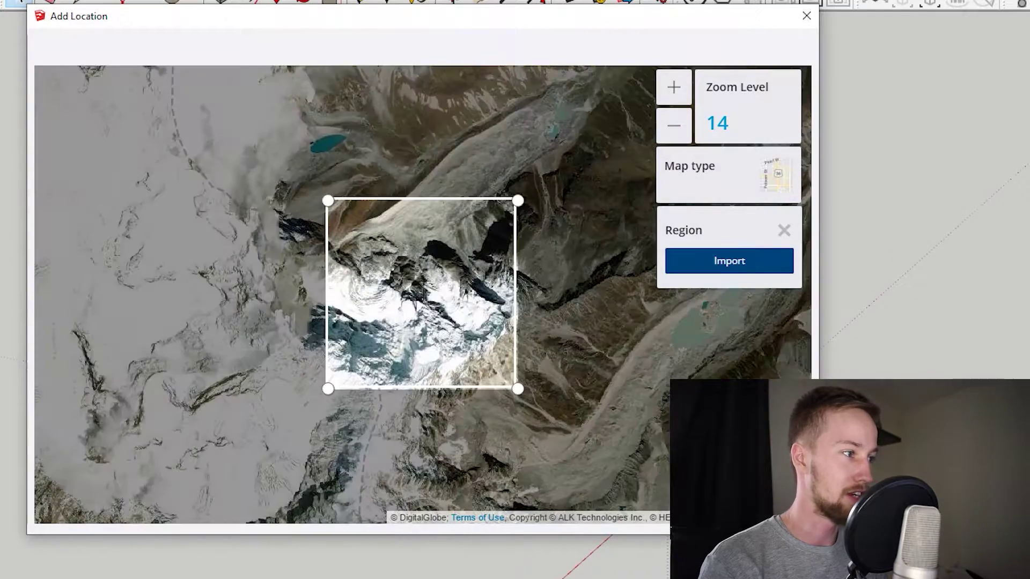
left_click(729, 261)
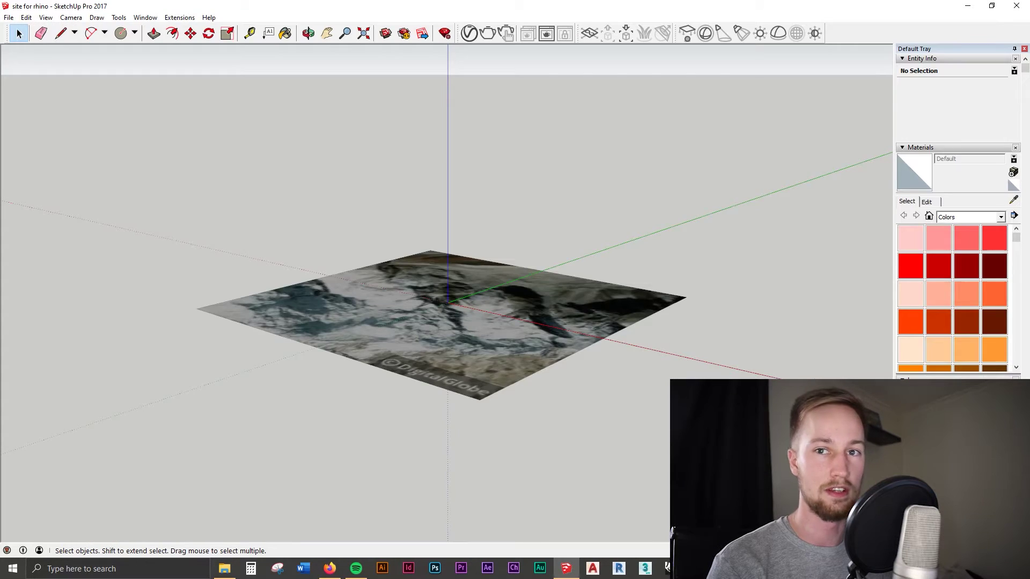
- Show the 3D terrain of the imported mountain location in place of the flat aerial image
scroll(582, 295, "down", 5)
mouse_move(582, 295)
middle_mouse_down()
mouse_move(515, 373)
mouse_move(513, 357)
middle_mouse_up()
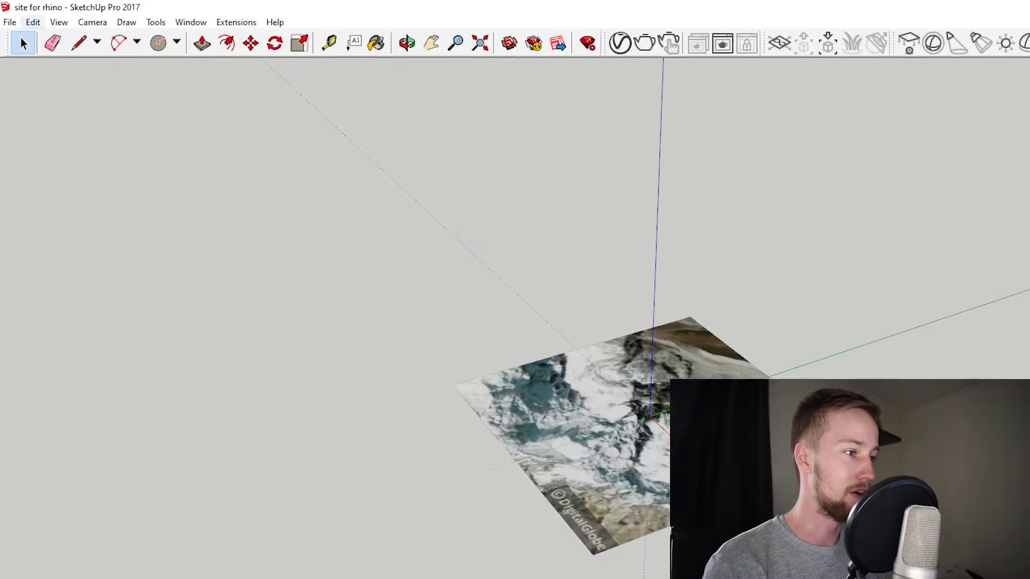
left_click(9, 22)
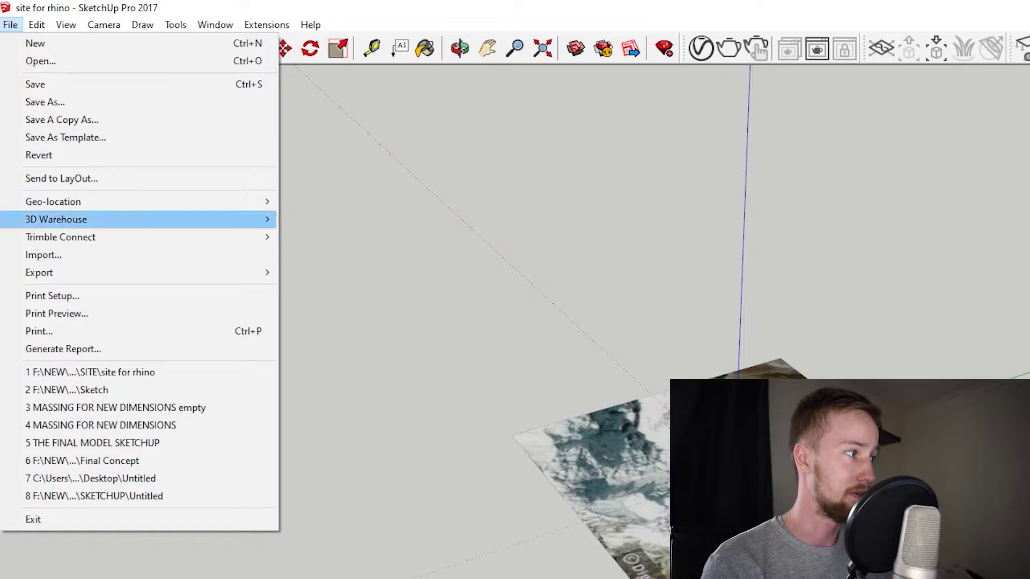
mouse_move(58, 179)
left_click(329, 237)
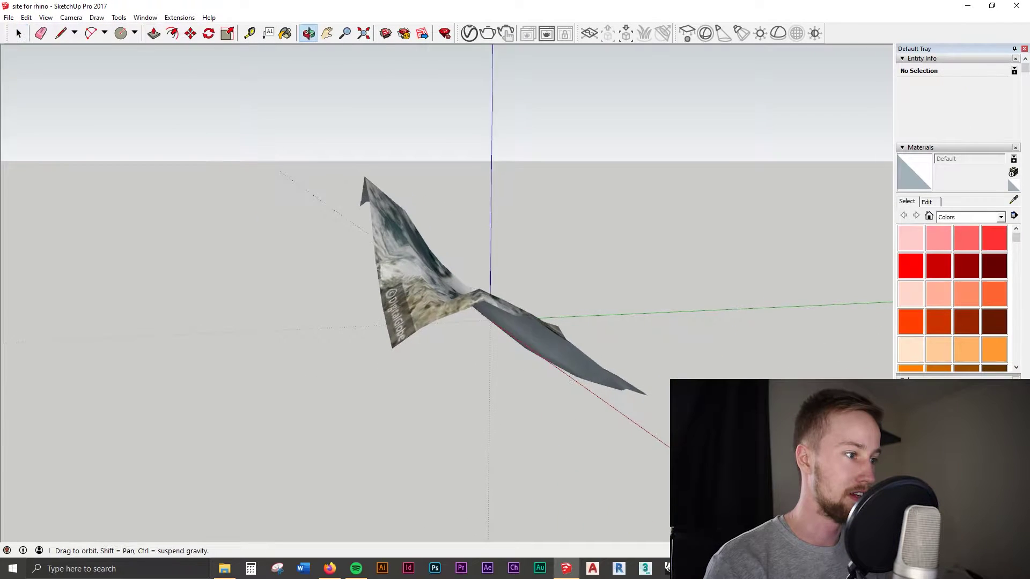
middle_click_drag(536, 301, 375, 247)
mouse_move(537, 258)
middle_mouse_down()
mouse_move(461, 312)
mouse_move(376, 308)
middle_mouse_up()
mouse_move(461, 311)
middle_mouse_down()
mouse_move(454, 287)
mouse_move(376, 295)
mouse_move(515, 364)
mouse_move(526, 306)
mouse_move(603, 310)
middle_mouse_up()
left_click(526, 306)
left_click(617, 301)
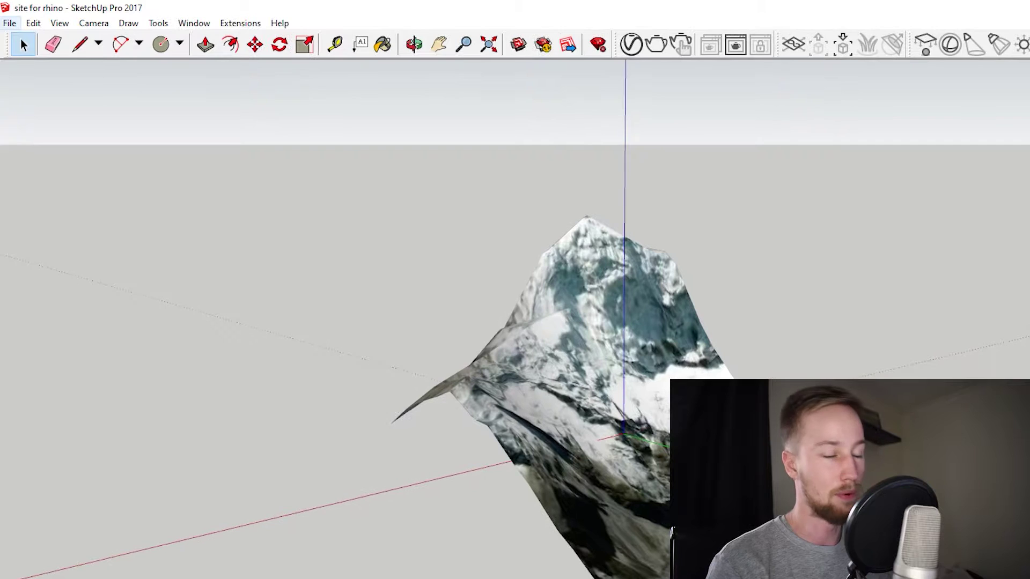
- Save the model in SketchUp Version 8 format under the file name "site for rhino 2"
left_click(10, 23)
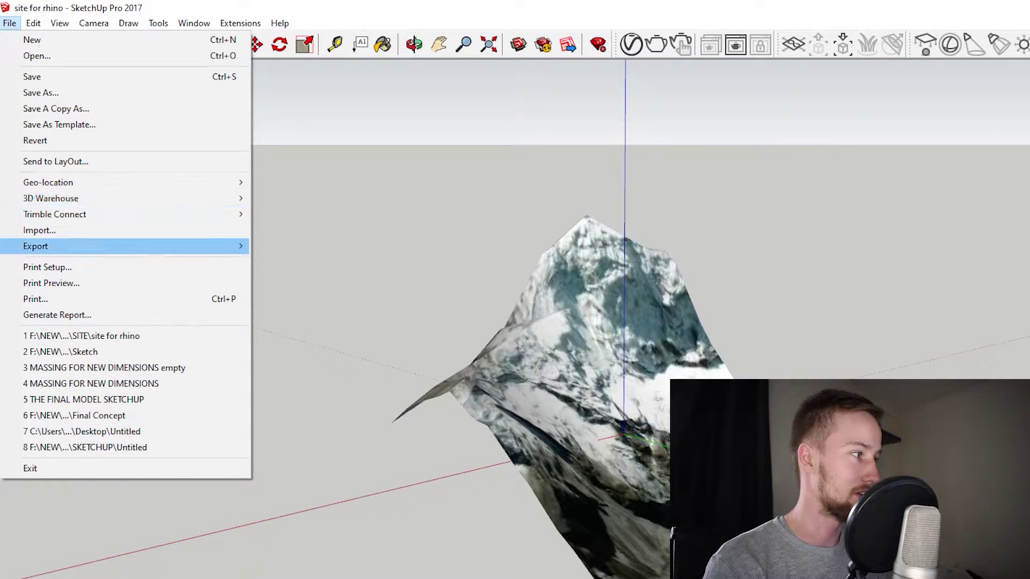
mouse_move(65, 246)
left_click(41, 93)
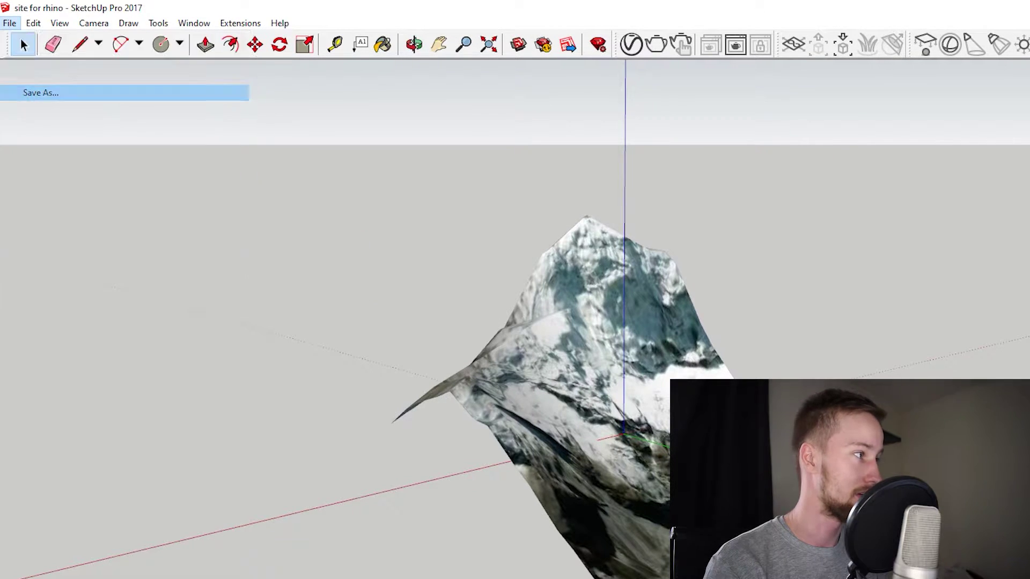
left_click(268, 354)
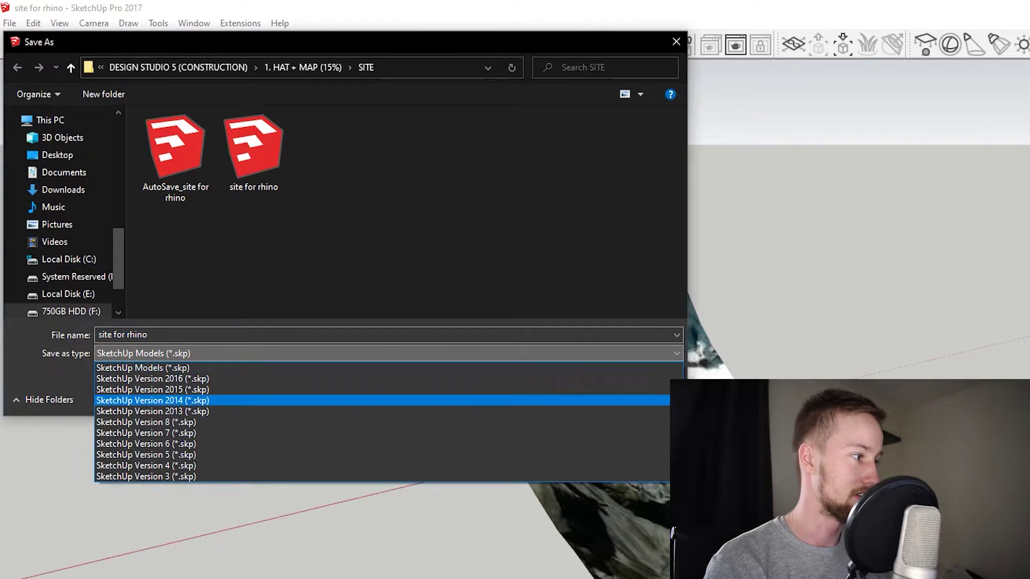
left_click(146, 422)
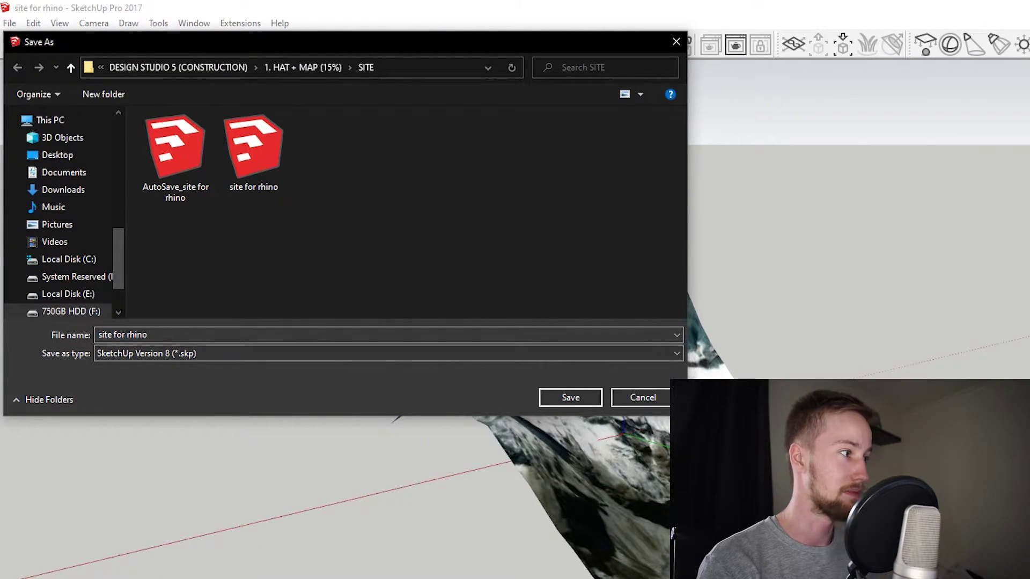
left_click(215, 335)
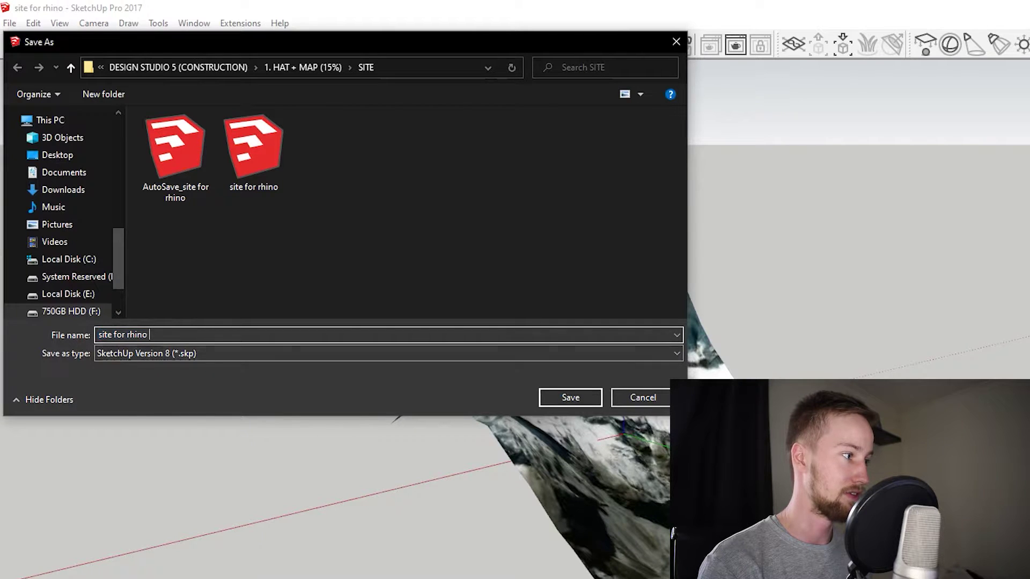
type("2")
key("Return")
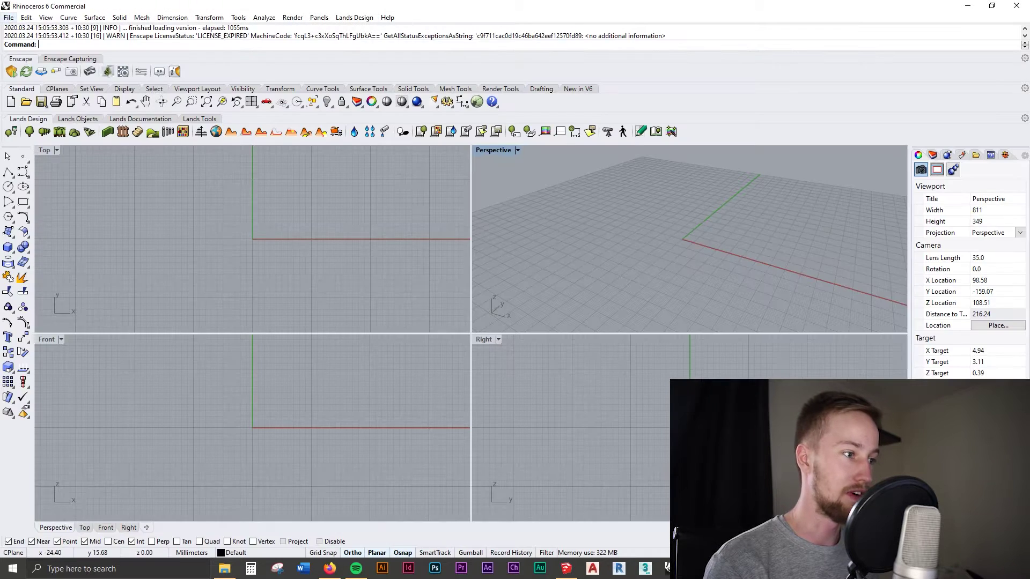
- Switch to Rhino and import "site for rhino 2" with faces as mesh and textures embedded in the model
left_click(8, 18)
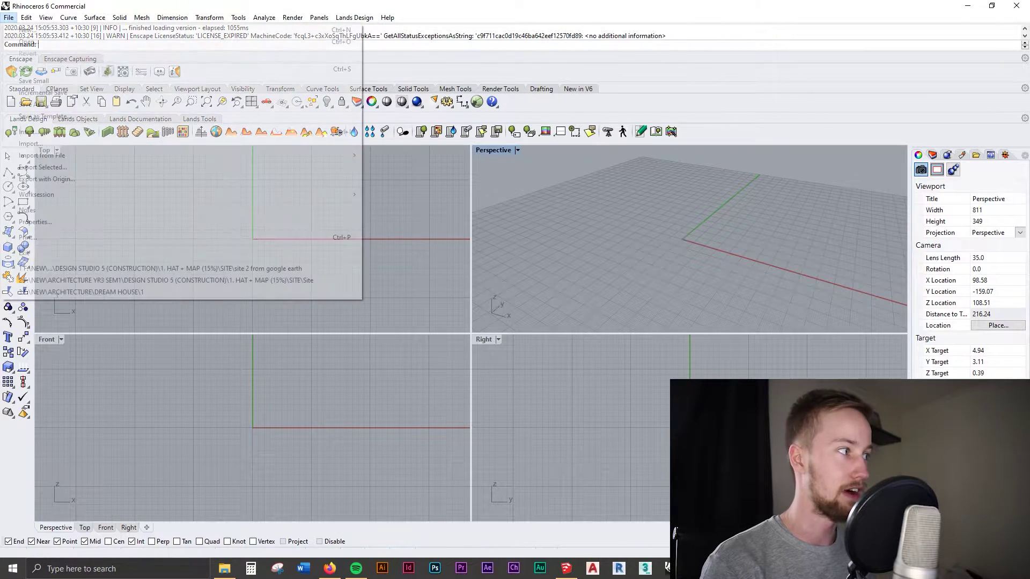
left_click(31, 144)
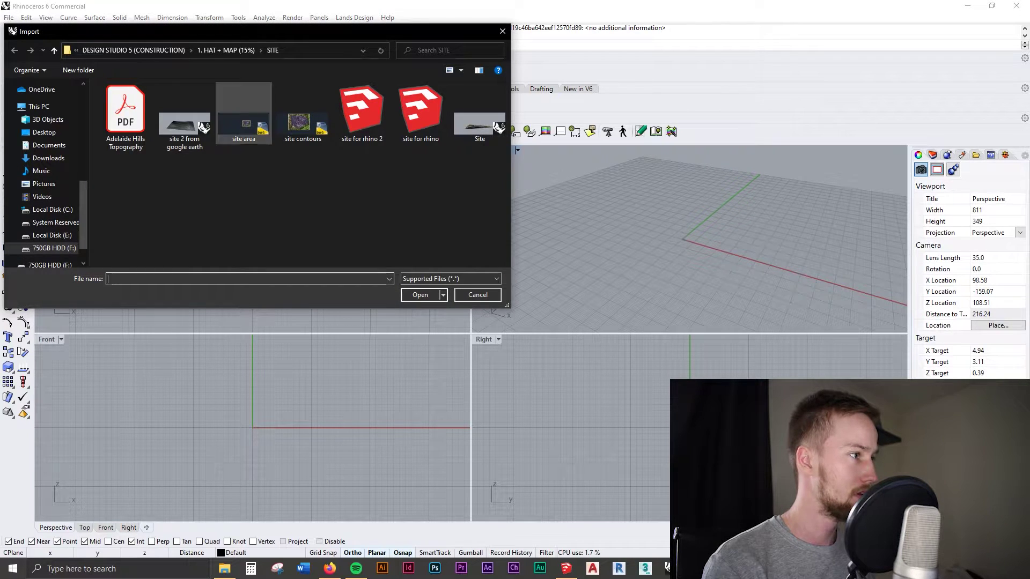
left_click(362, 114)
key("Return")
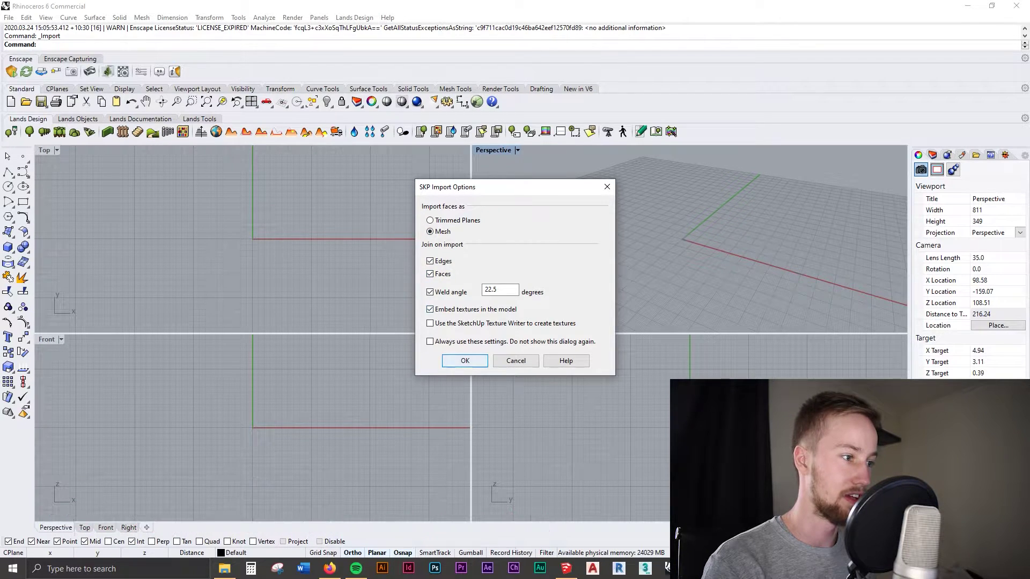
key("Return")
- Delete the flat location plane that was imported together with the terrain mesh
scroll(753, 246, "down", 15)
middle_click(754, 246)
scroll(754, 246, "down", 1)
key("Escape")
scroll(710, 245, "up", 14)
scroll(730, 244, "down", 4)
right_click_drag(751, 242, 687, 224)
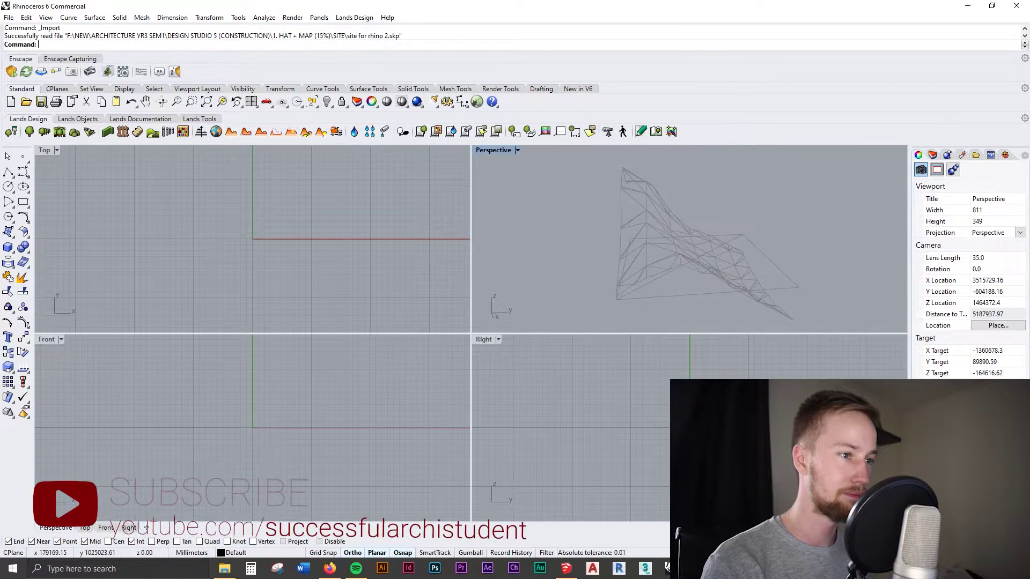
left_click(770, 260)
key("Delete")
right_click_drag(671, 241, 633, 239)
left_click_drag(621, 198, 770, 281)
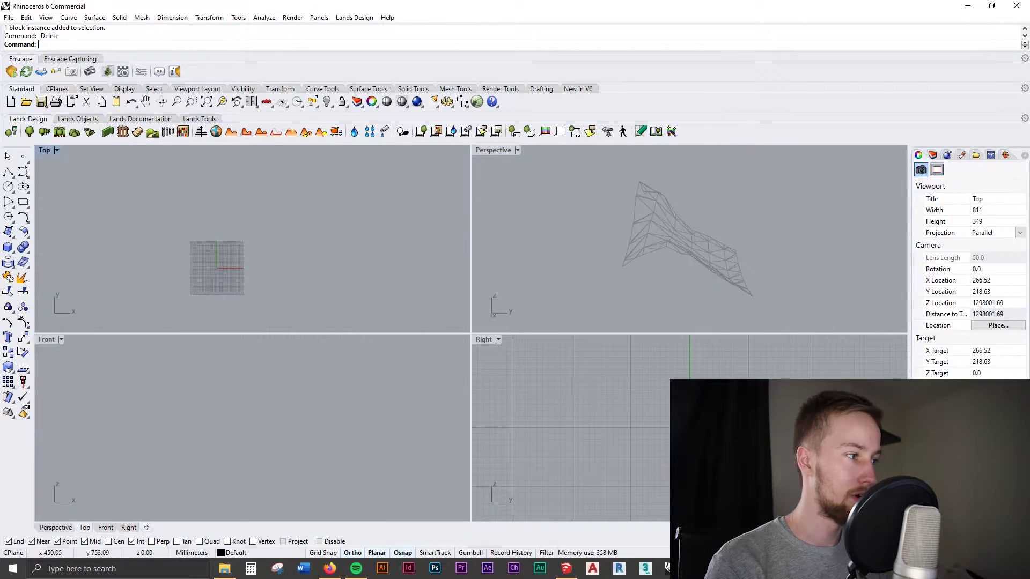
- Drape a surface over the full extent of the terrain mesh in the Top view, keeping automatic spacing and depth detection
double_click(45, 150)
scroll(520, 300, "down", 20)
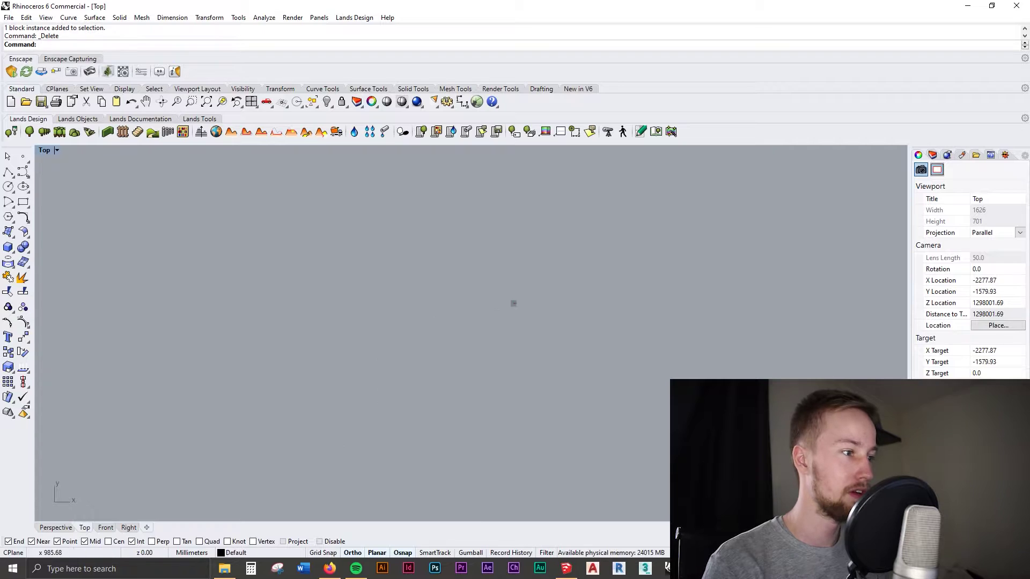
scroll(545, 301, "down", 12)
middle_click(542, 299)
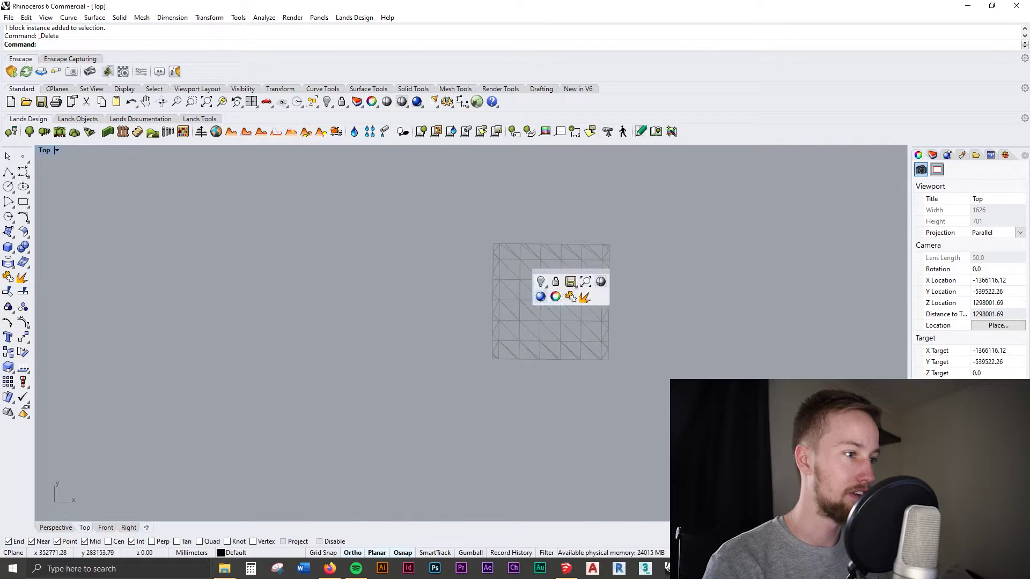
right_click_drag(481, 268, 422, 269)
scroll(489, 293, "up", 10)
scroll(488, 293, "down", 6)
left_click(486, 293)
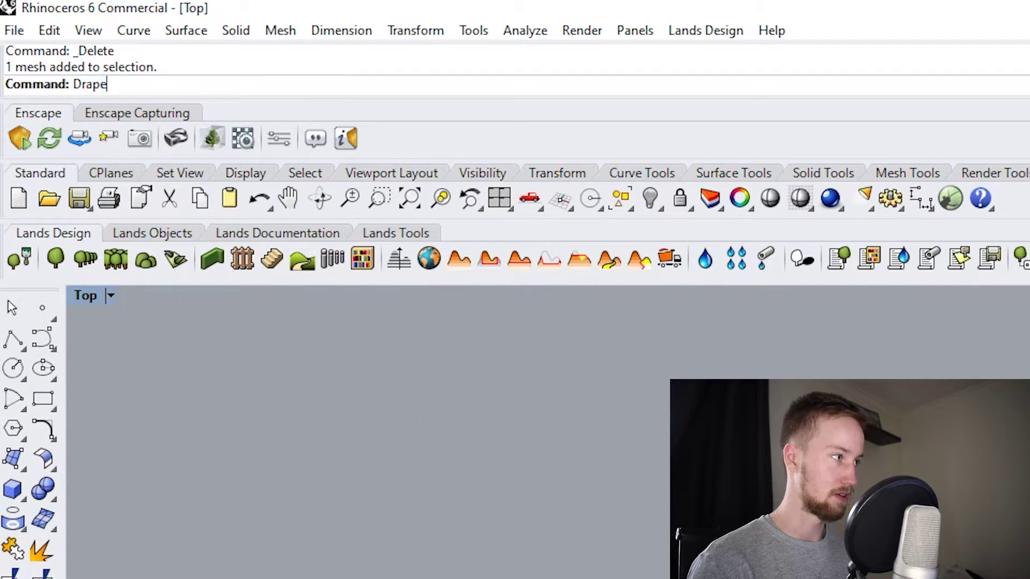
key("Return")
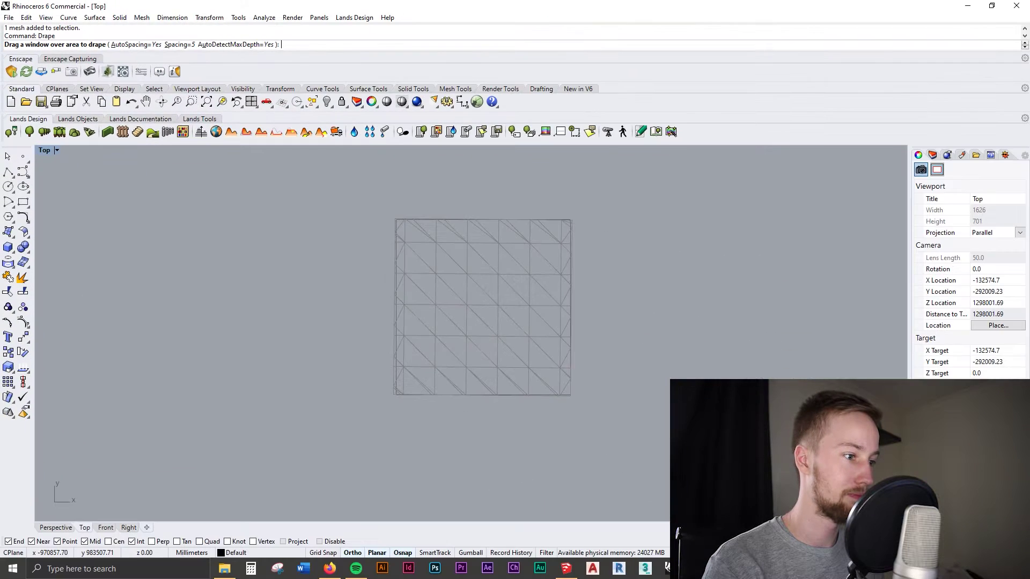
left_click_drag(396, 220, 571, 394)
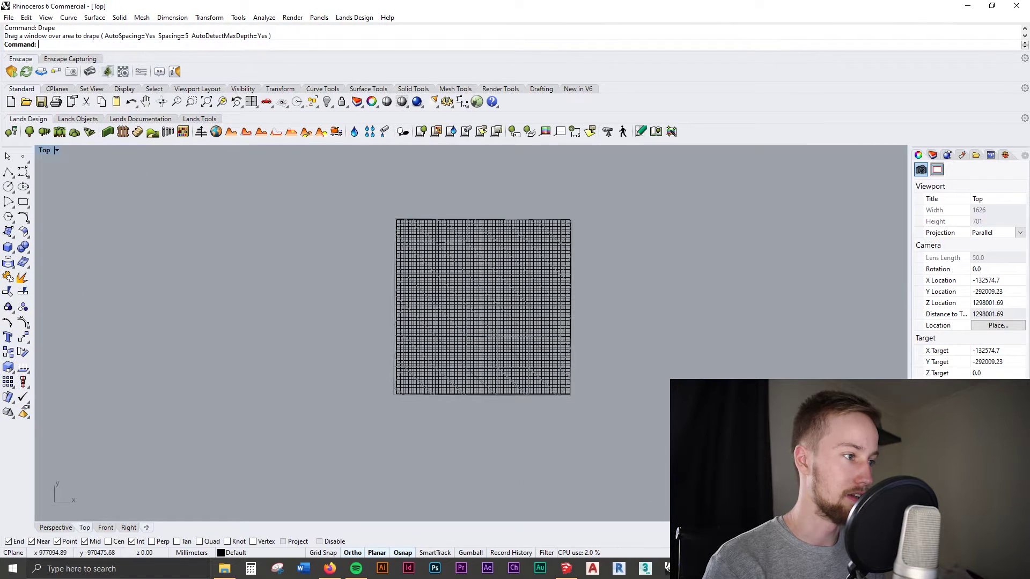
key("ctrl+m")
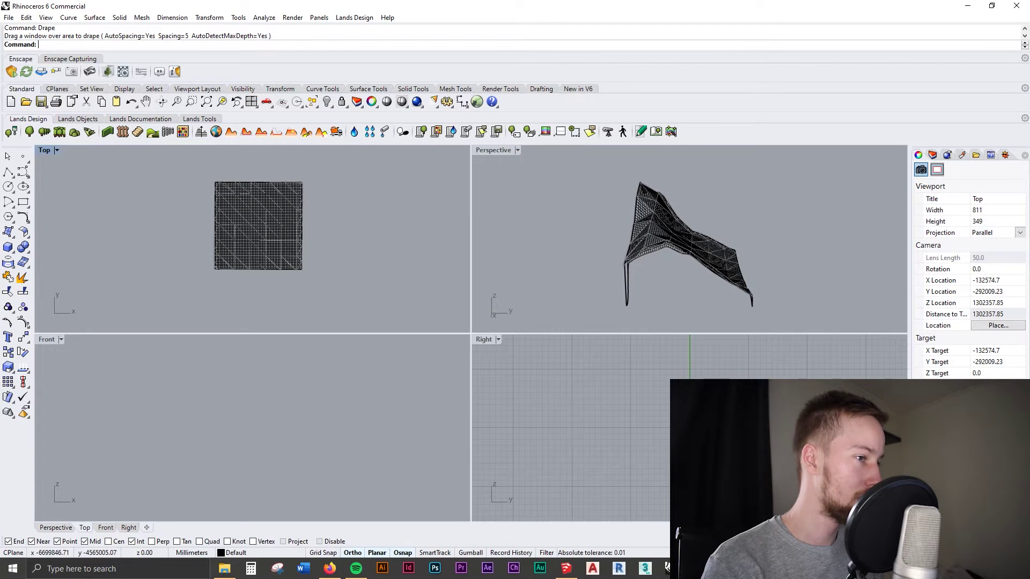
right_click_drag(724, 231, 644, 252)
left_click(642, 245)
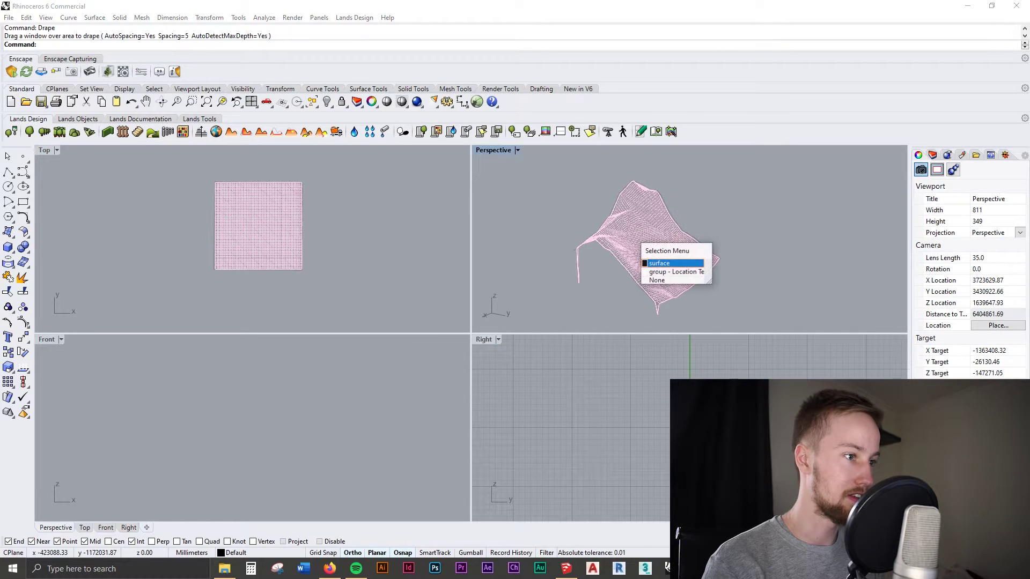
left_click(671, 263)
key("Escape")
key("Return")
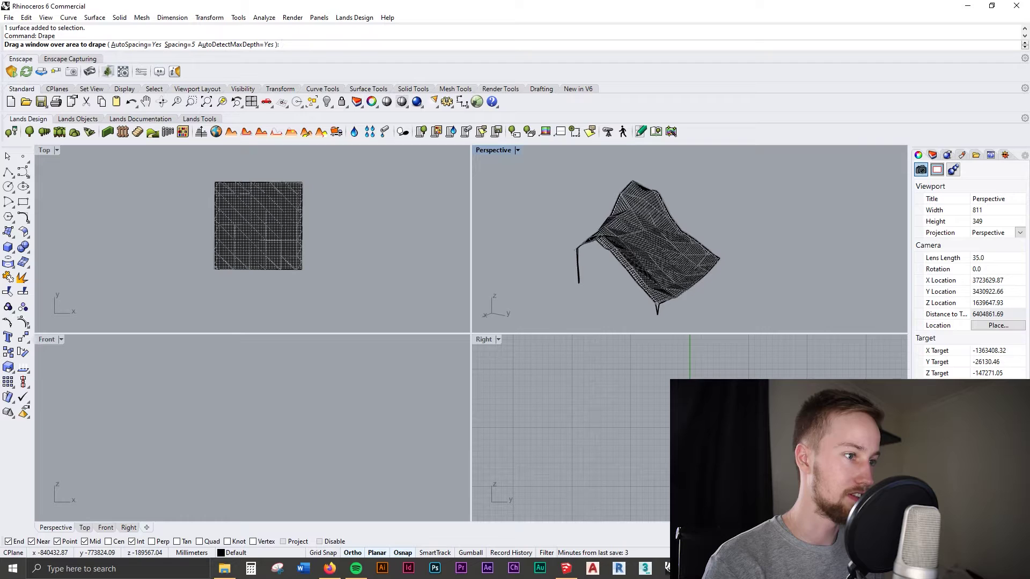
- Delete the original terrain mesh, leaving only the draped surface
left_click(667, 224)
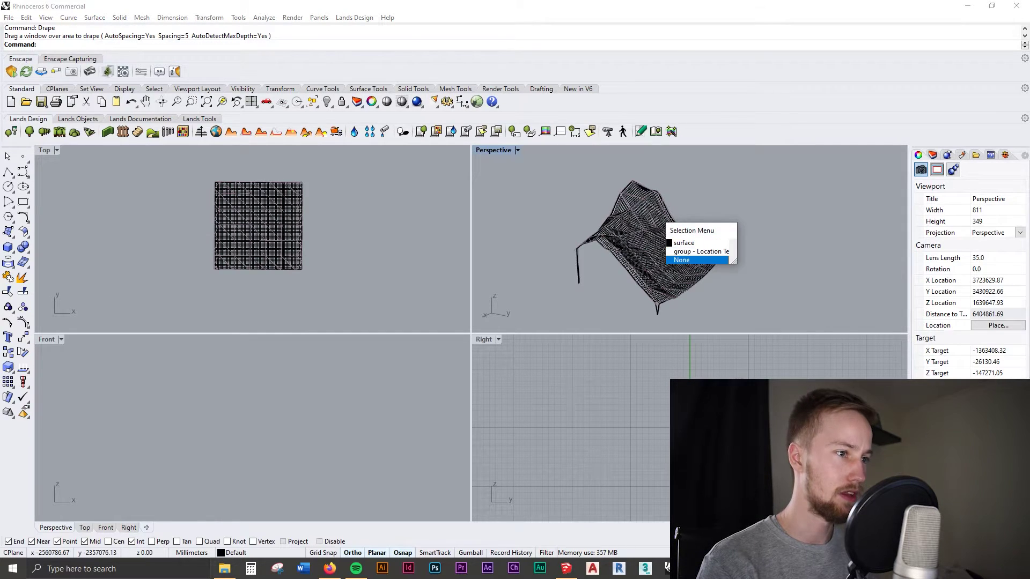
left_click(698, 251)
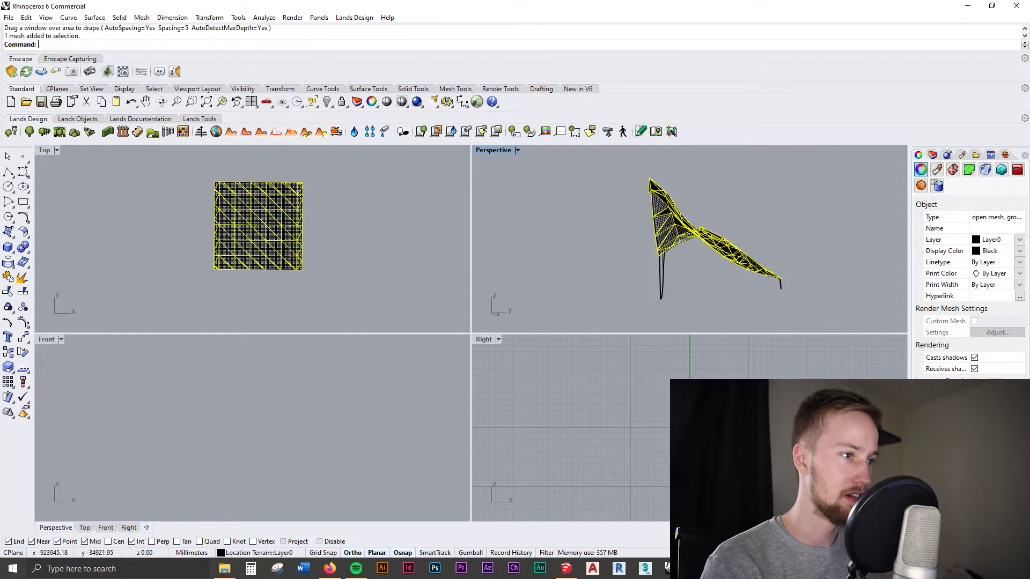
key("Delete")
scroll(689, 239, "up", 3)
right_click_drag(727, 235, 623, 268)
left_click(623, 268)
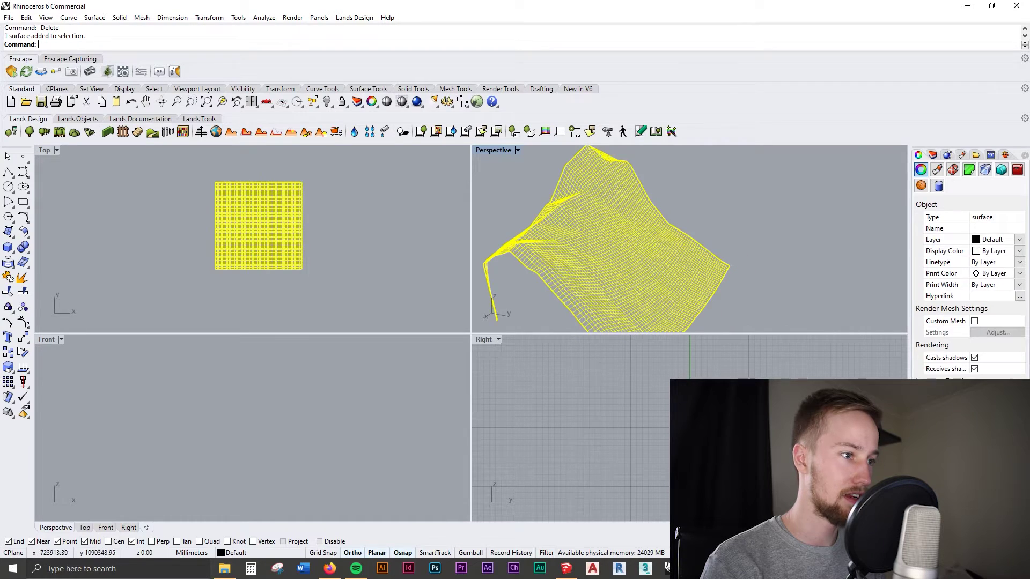
key("Escape")
right_click_drag(681, 295, 610, 213)
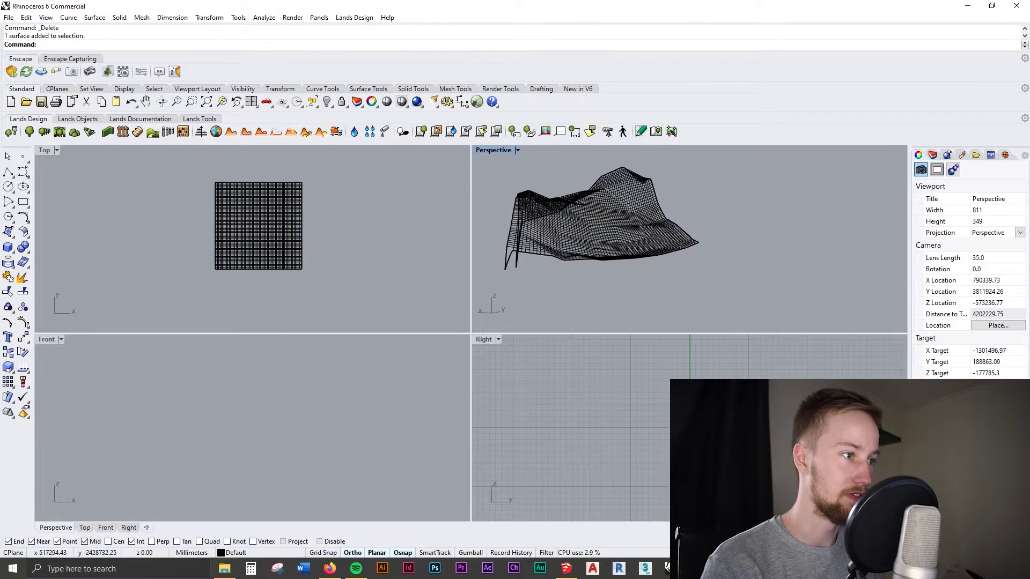
- Set the Perspective view to Shaded display and examine the draped terrain surface from another angle
left_click(517, 150)
left_click(494, 181)
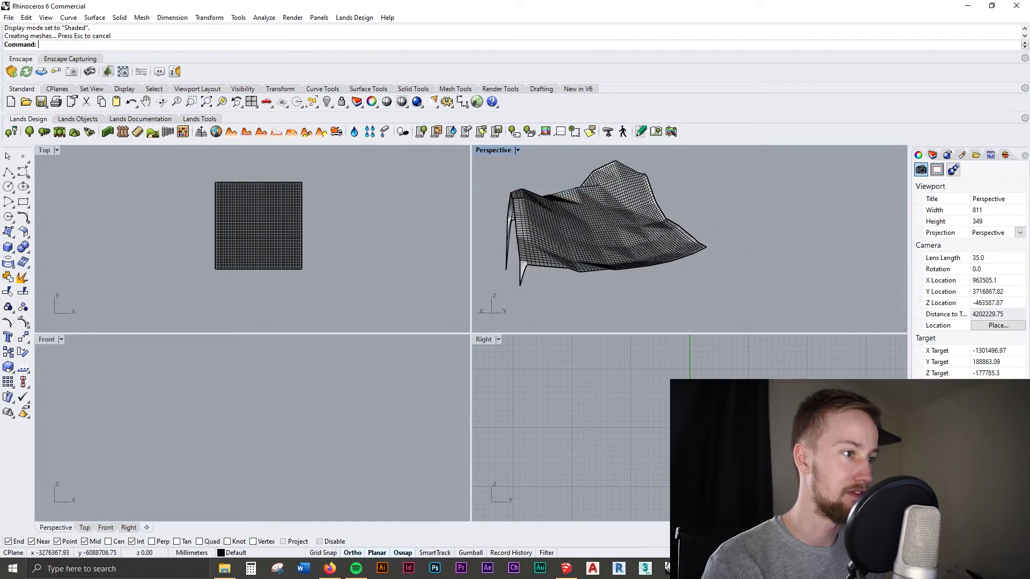
mouse_move(494, 181)
right_mouse_down()
mouse_move(772, 204)
mouse_move(687, 222)
mouse_move(607, 219)
right_mouse_up()
scroll(651, 224, "down", 4)
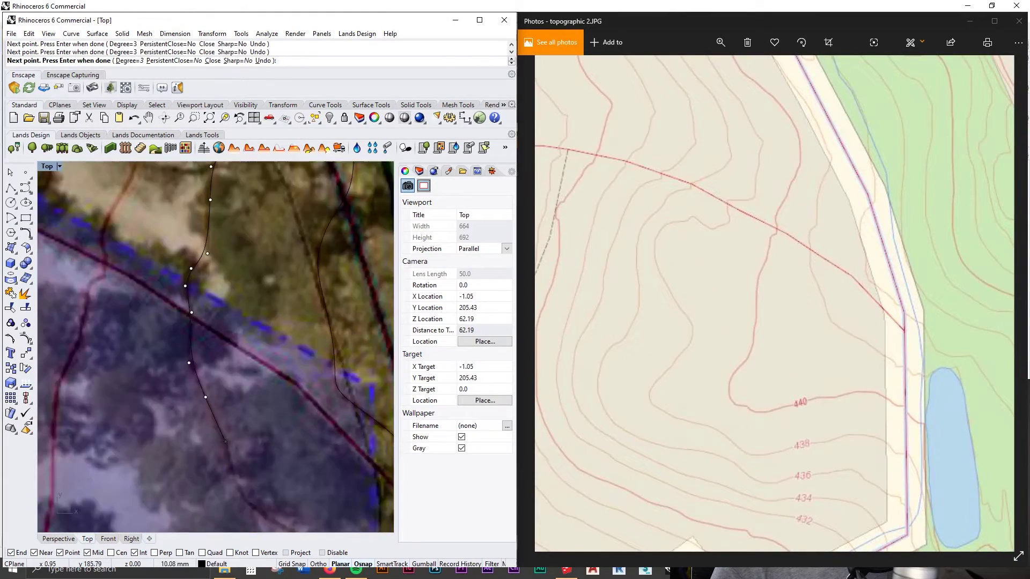
- Trace the contour lines of the underlying topographic image in the Top view with degree 3 curves, following the reference map
scroll(260, 336, "down", 6)
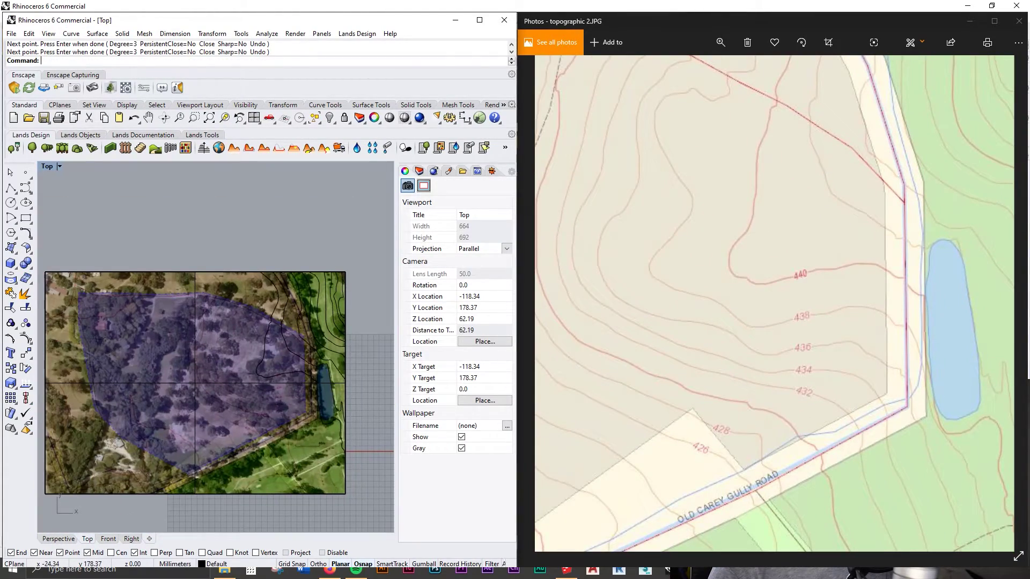
scroll(165, 386, "up", 8)
scroll(165, 387, "down", 6)
scroll(195, 296, "up", 4)
scroll(258, 456, "up", 4)
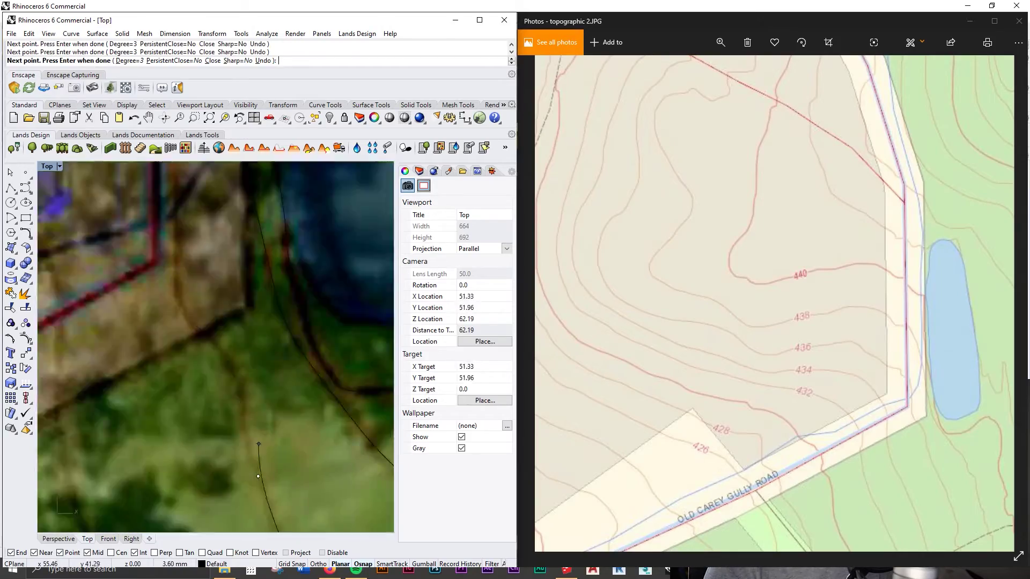
scroll(258, 456, "down", 6)
scroll(195, 305, "up", 8)
left_click(207, 295)
scroll(269, 331, "down", 3)
left_click(269, 331)
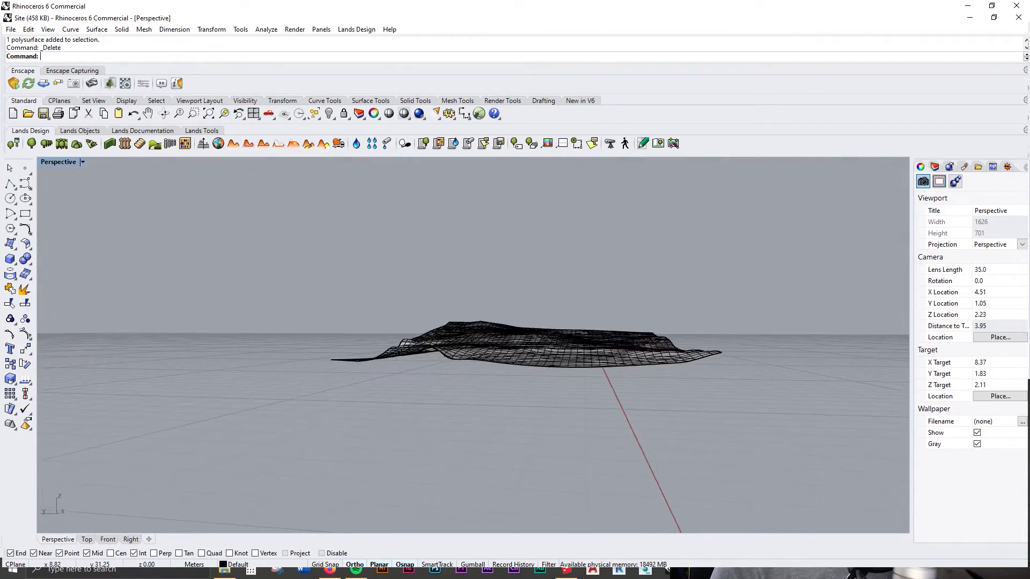
right_click_drag(537, 343, 437, 365)
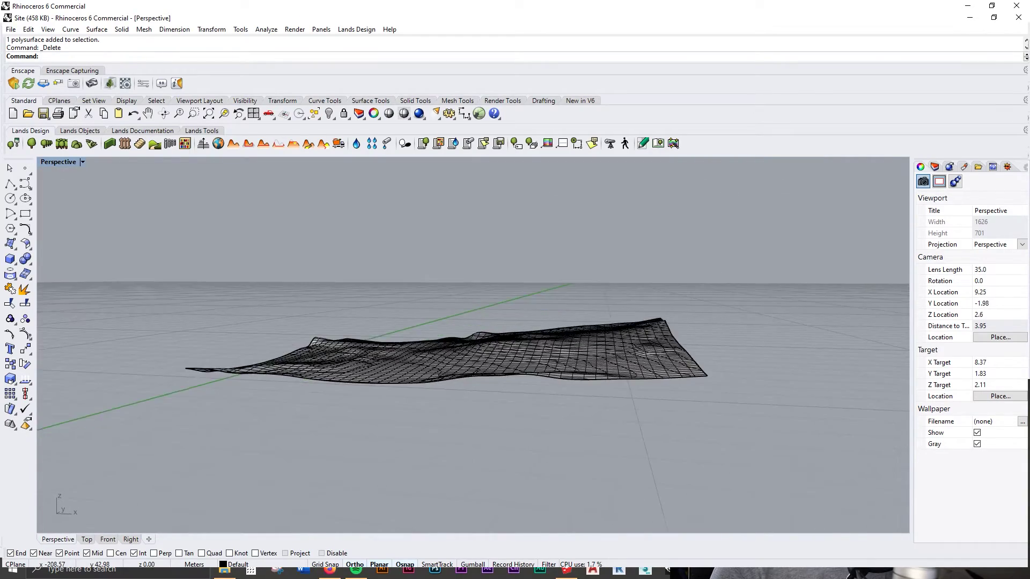